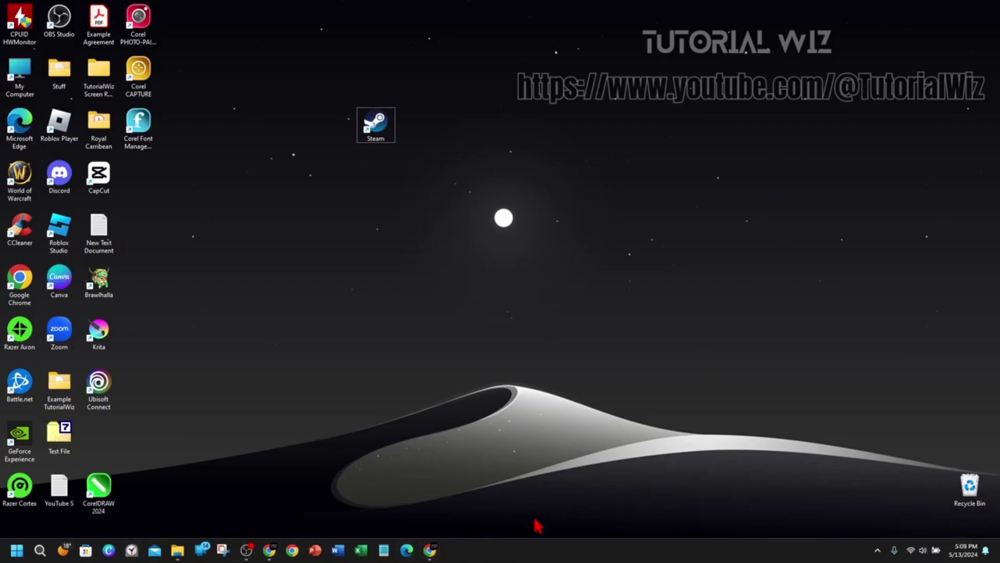
Open Taskbar settings from the taskbar's right-click menu.
right_click(516, 555)
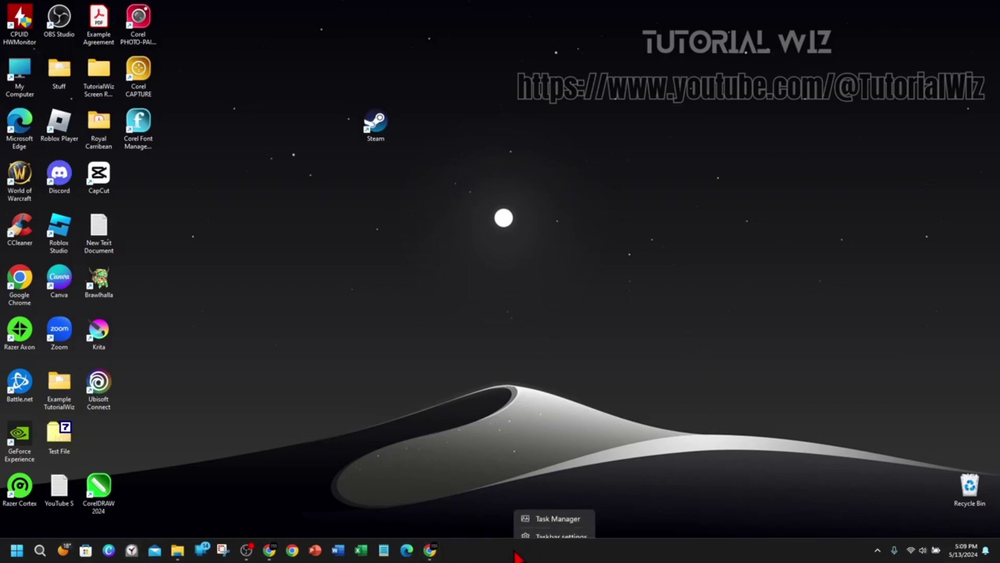
left_click(560, 538)
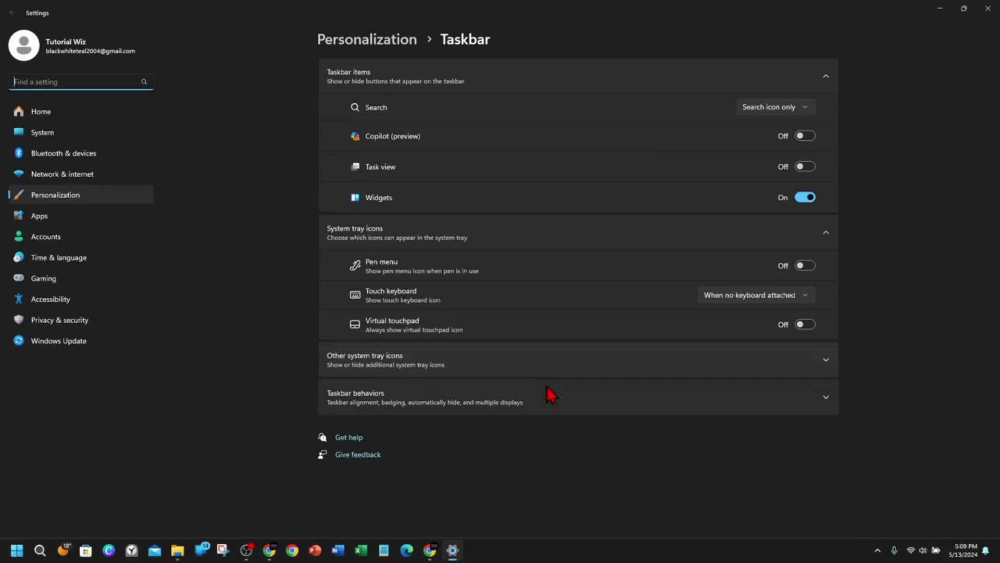
Set Taskbar alignment to Center under Taskbar behaviors.
left_click(656, 401)
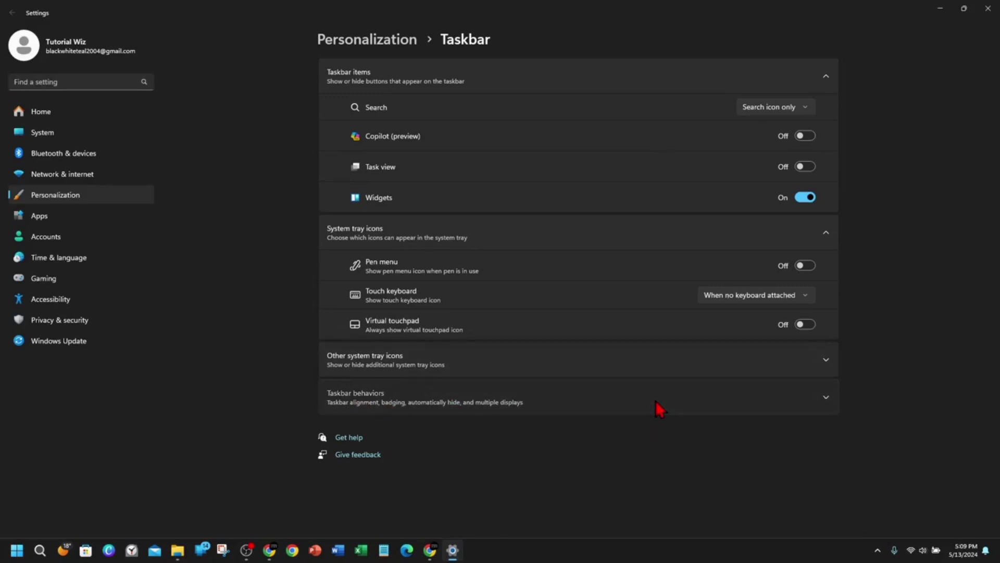
scroll(756, 365, "down", 2)
scroll(824, 362, "down", 3)
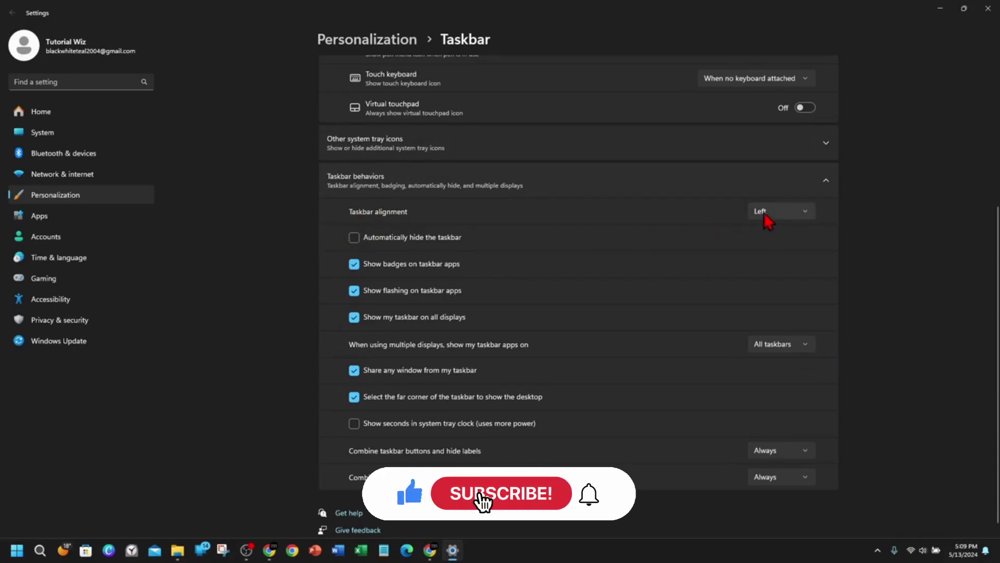
left_click(791, 214)
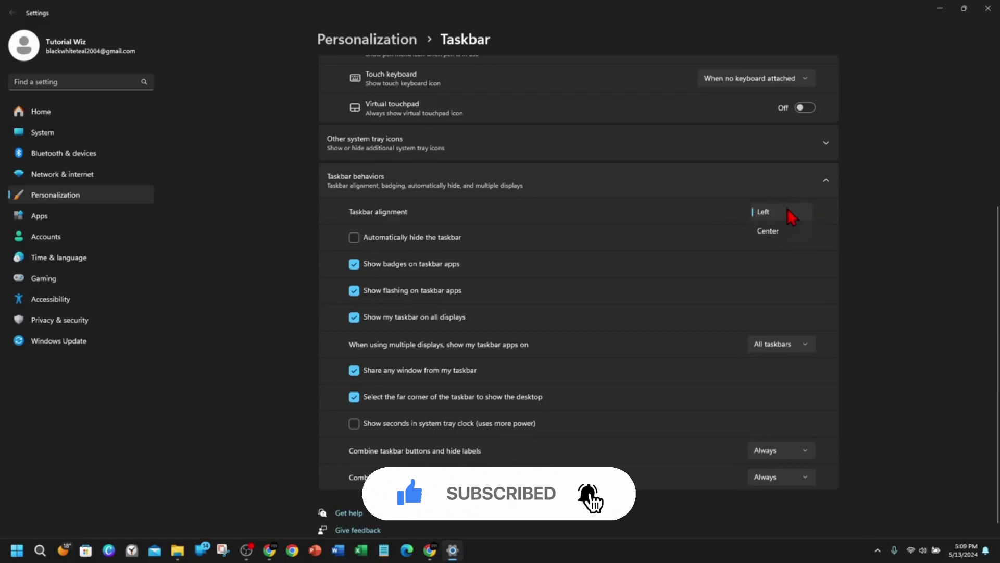
left_click(782, 232)
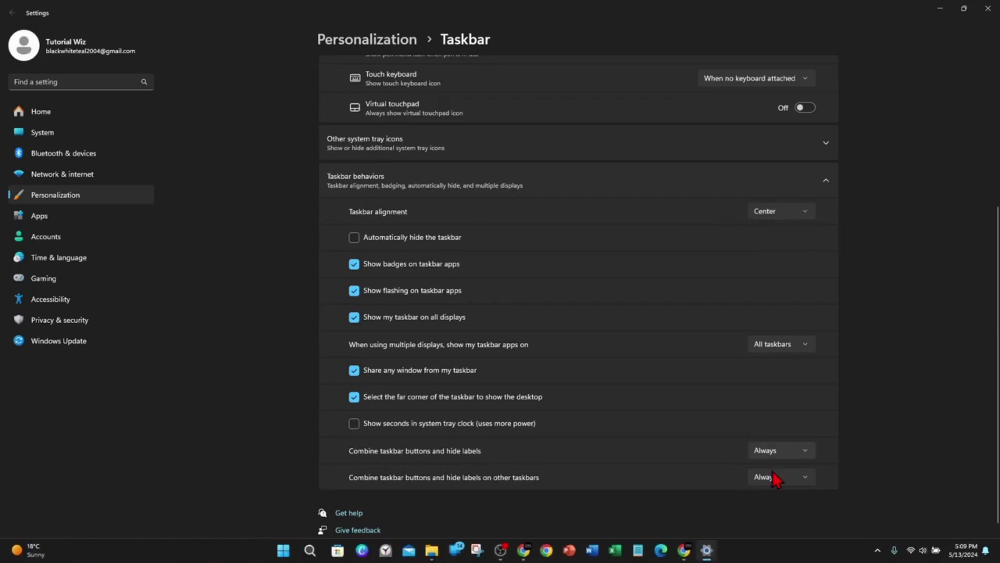